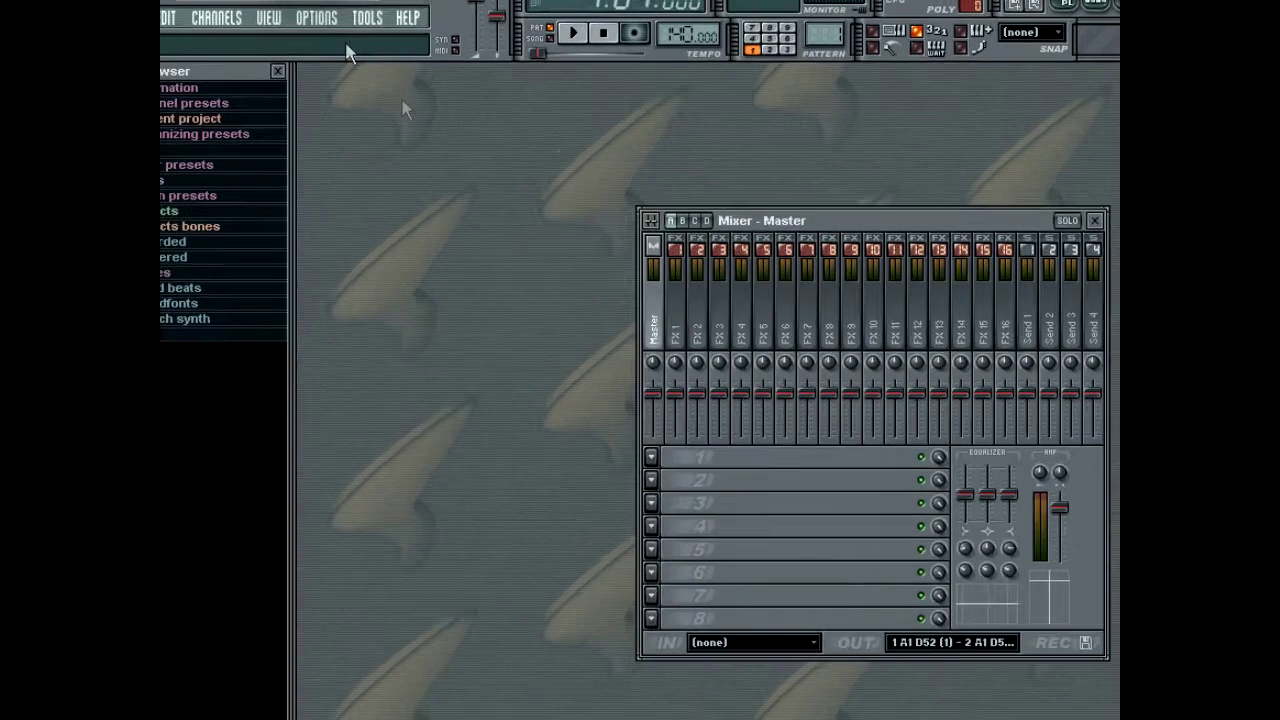
# Keep the ASIO output driver in audio settings, then show the File menu's recent projects
pyautogui.click(347, 28)
pyautogui.click(263, 96)
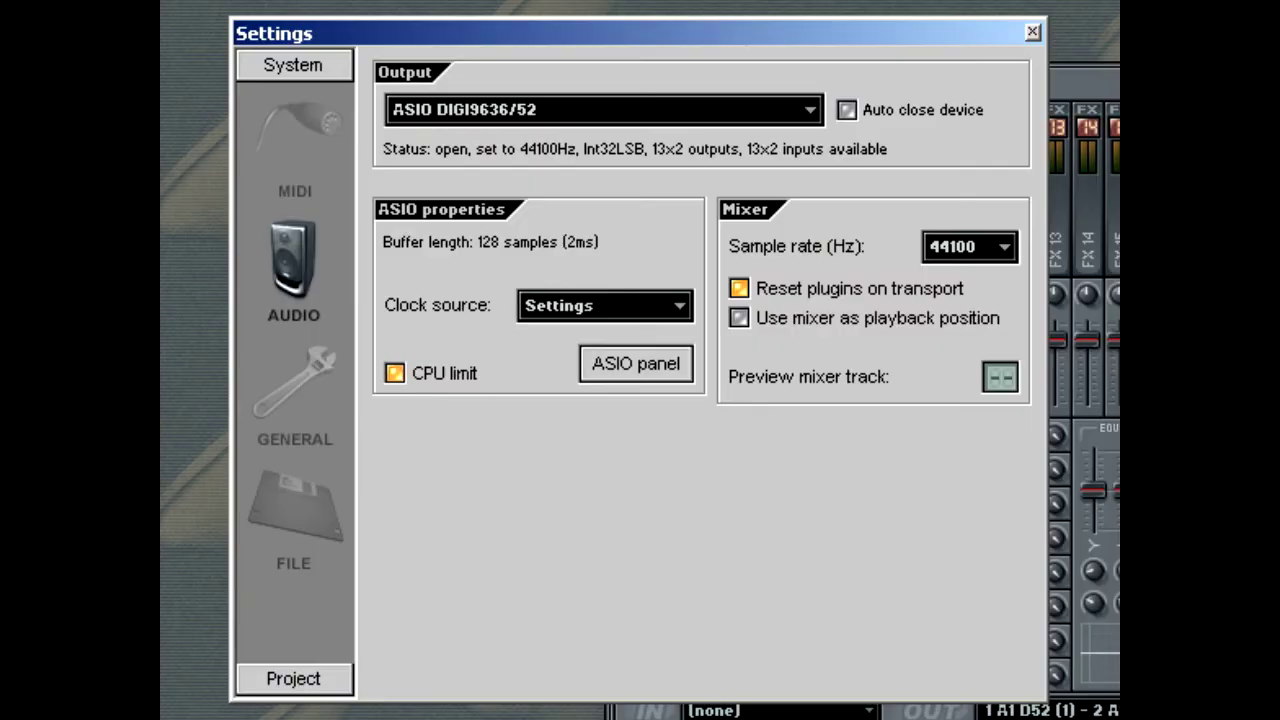
pyautogui.click(522, 117)
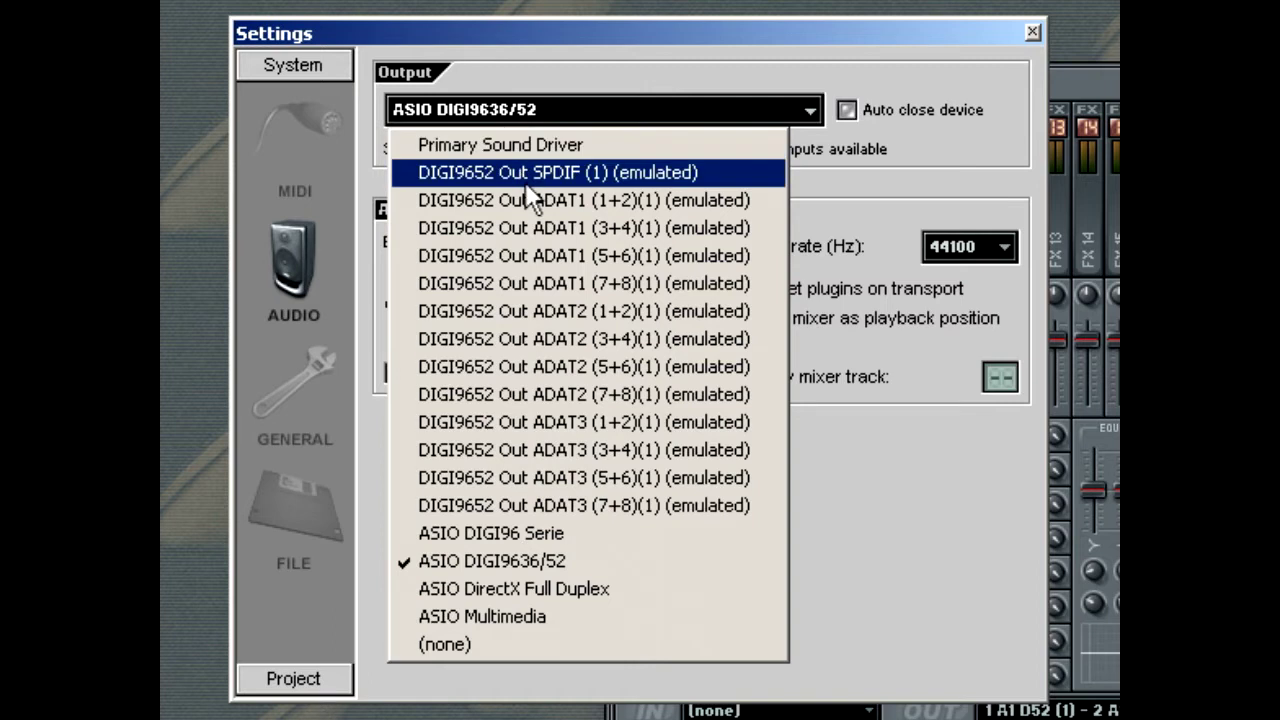
pyautogui.click(607, 561)
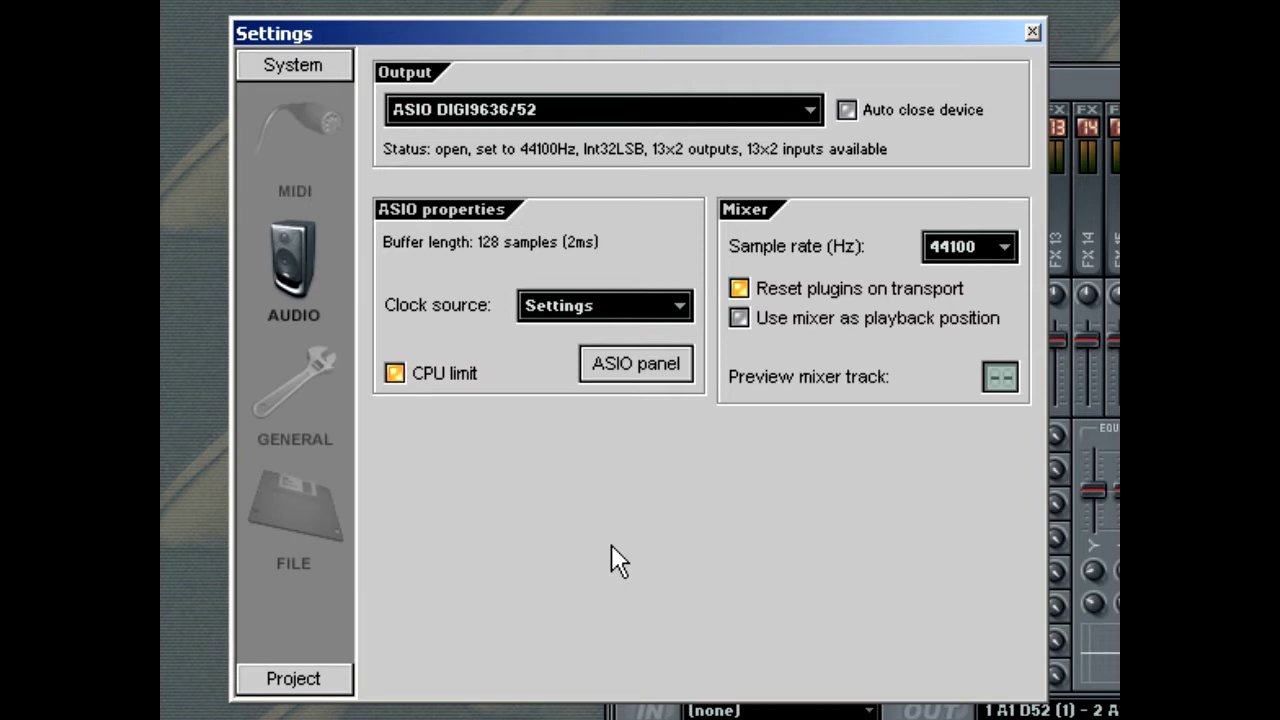
pyautogui.click(1031, 33)
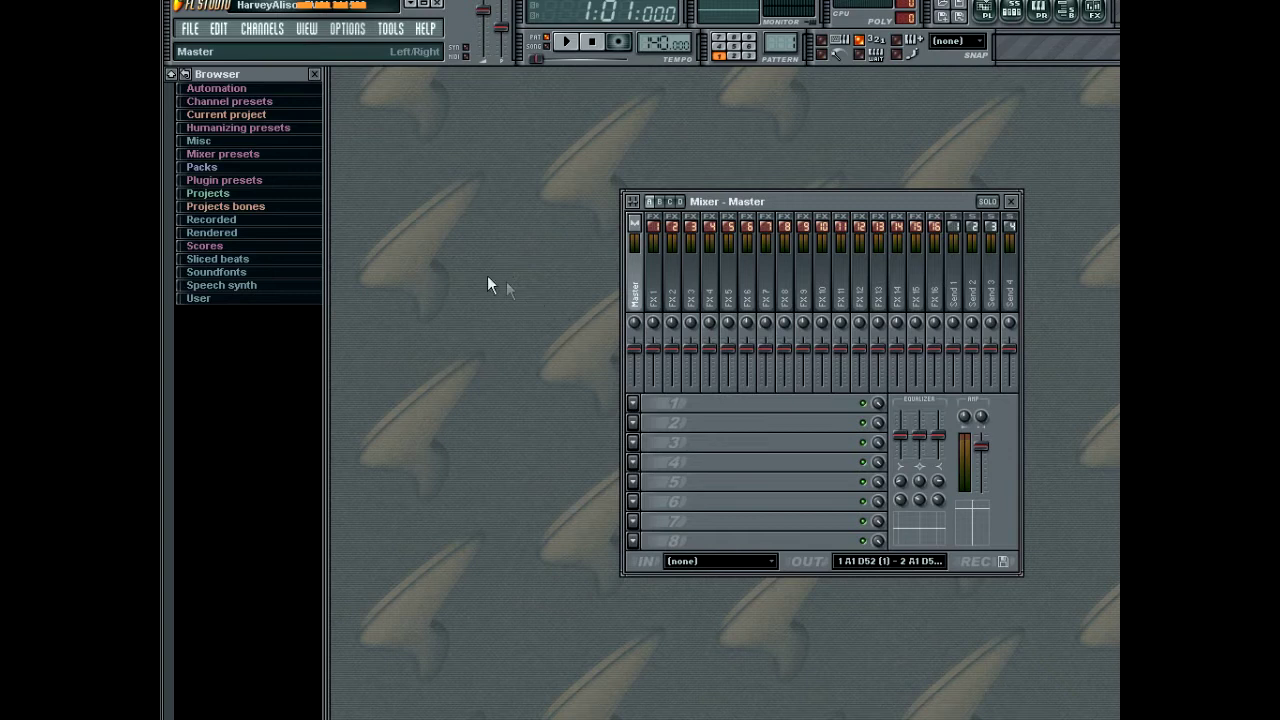
pyautogui.click(189, 28)
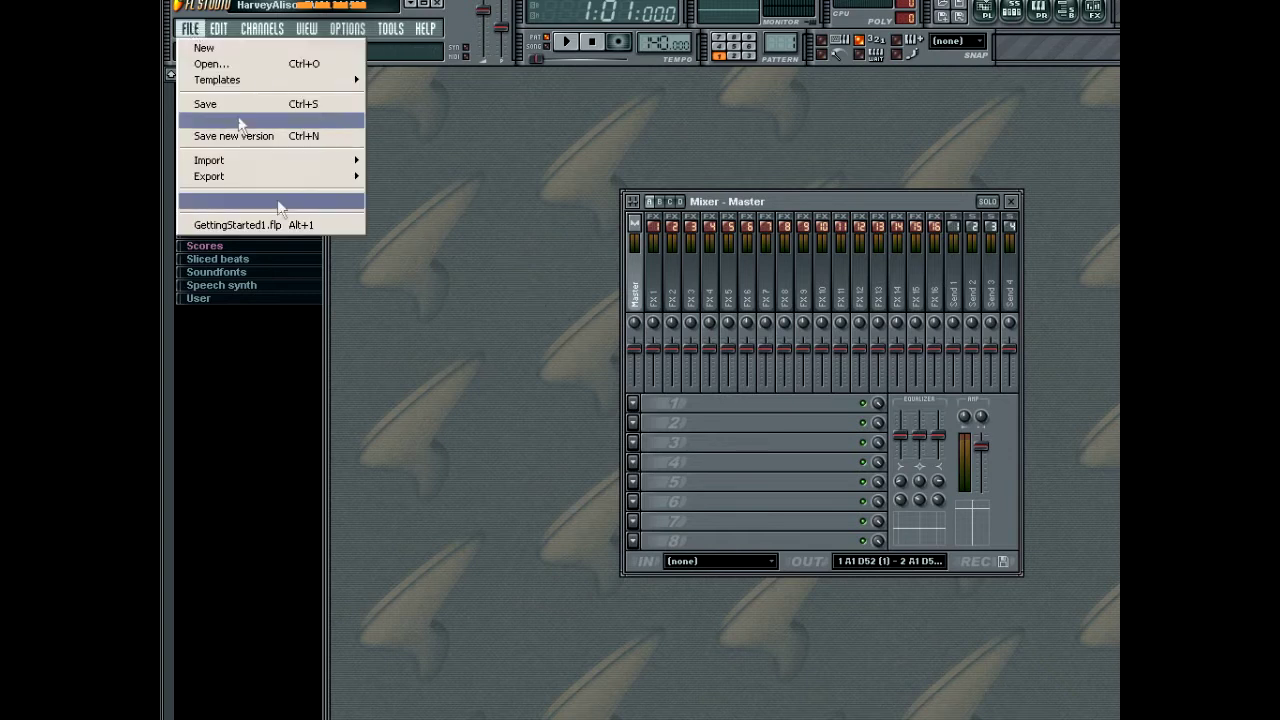
# Load GettingStarted1.flp and preview it via the DNC_Kick piano roll, ending with playback stopped
pyautogui.click(290, 225)
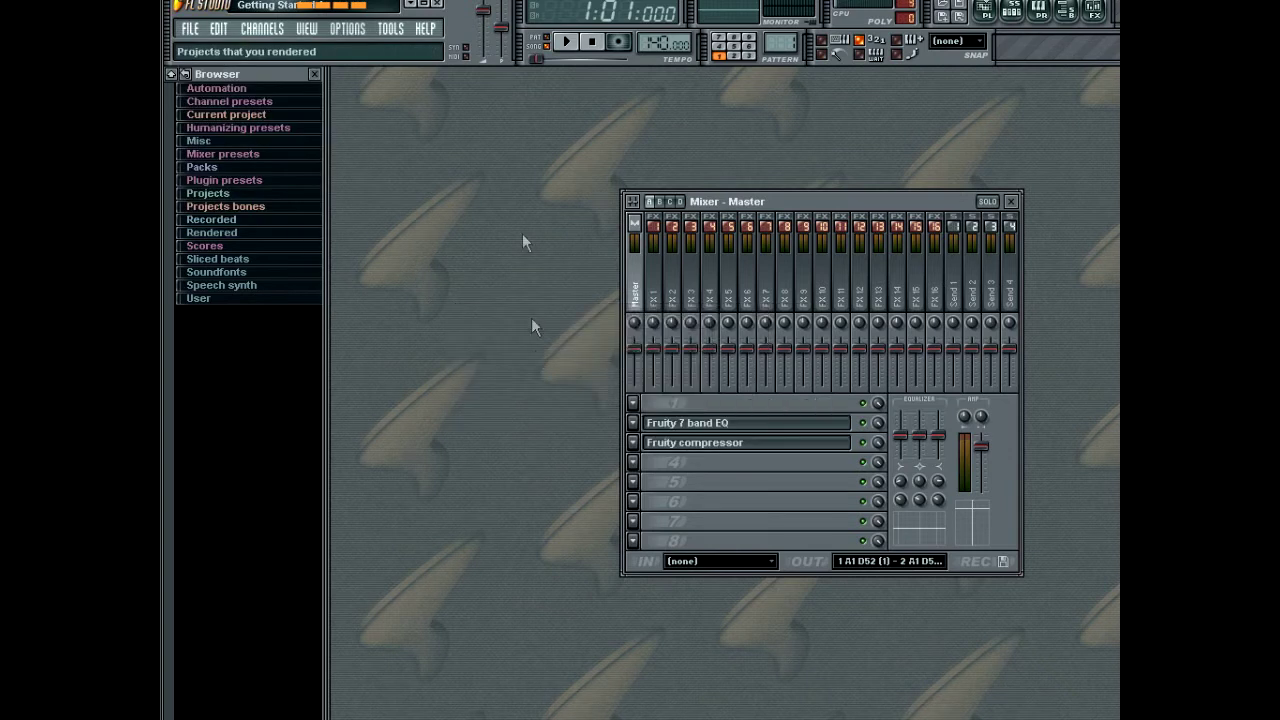
pyautogui.click(308, 29)
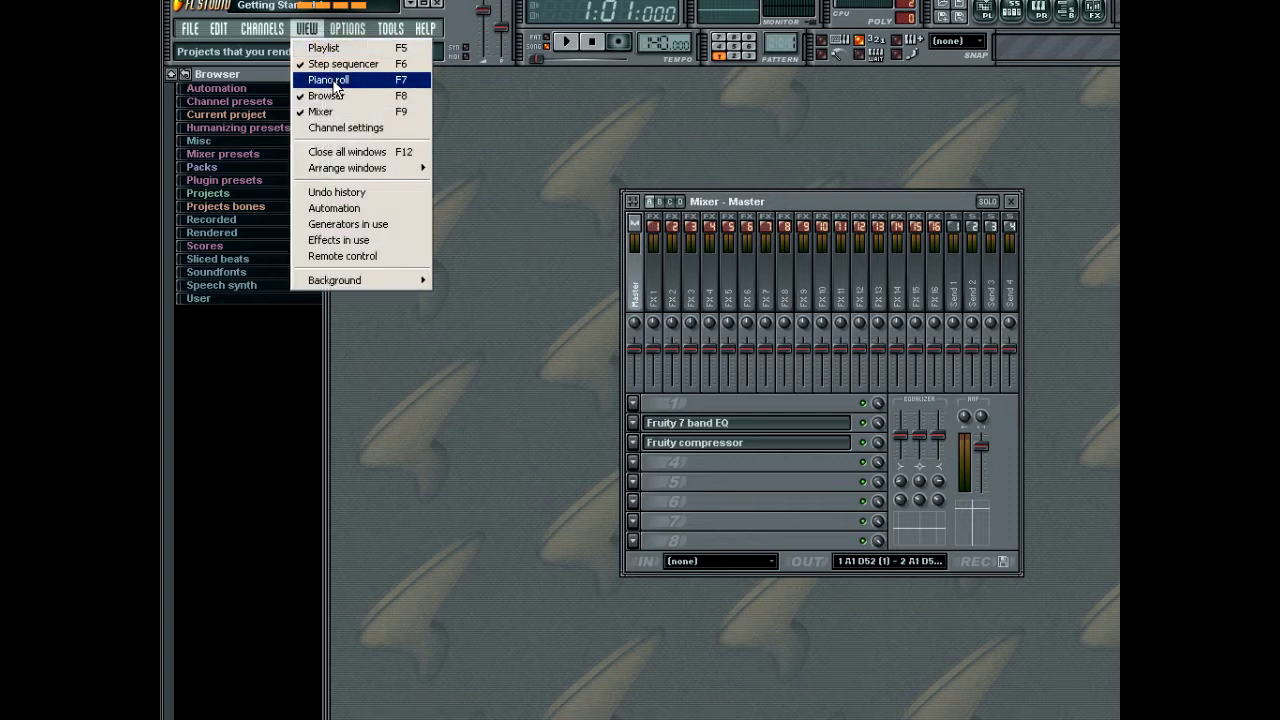
pyautogui.click(330, 80)
pyautogui.click(566, 41)
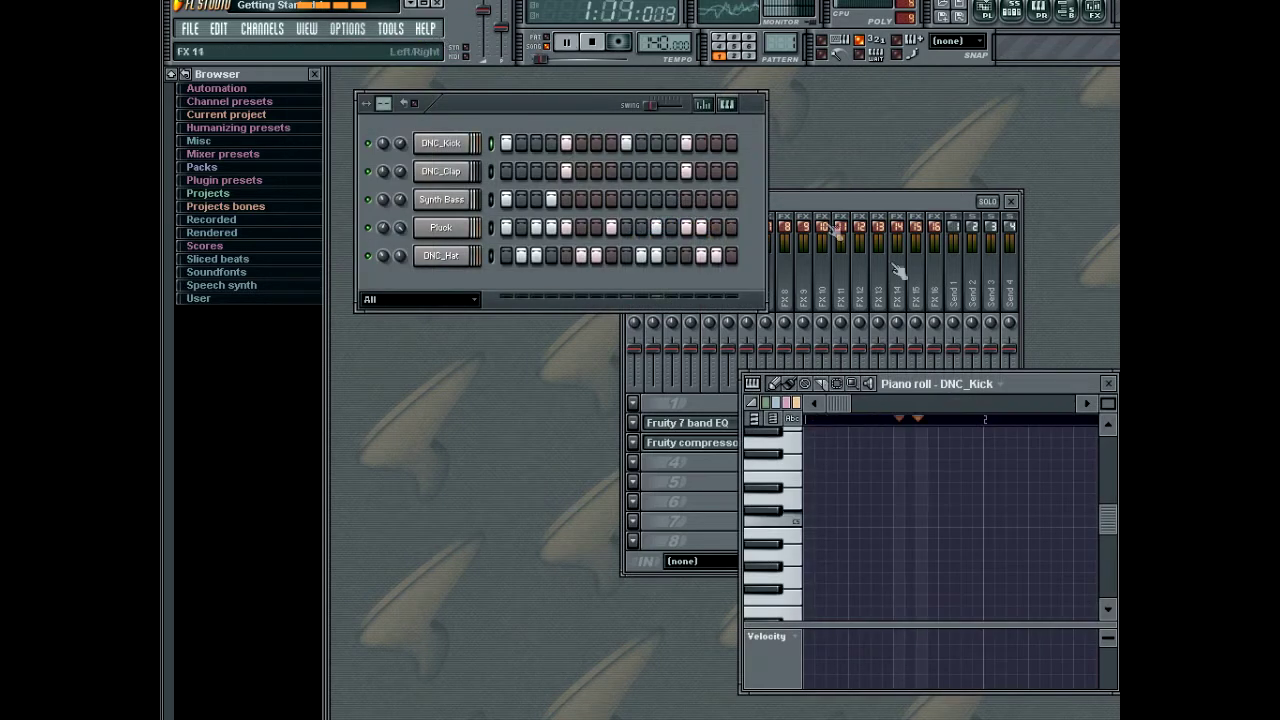
pyautogui.click(1107, 383)
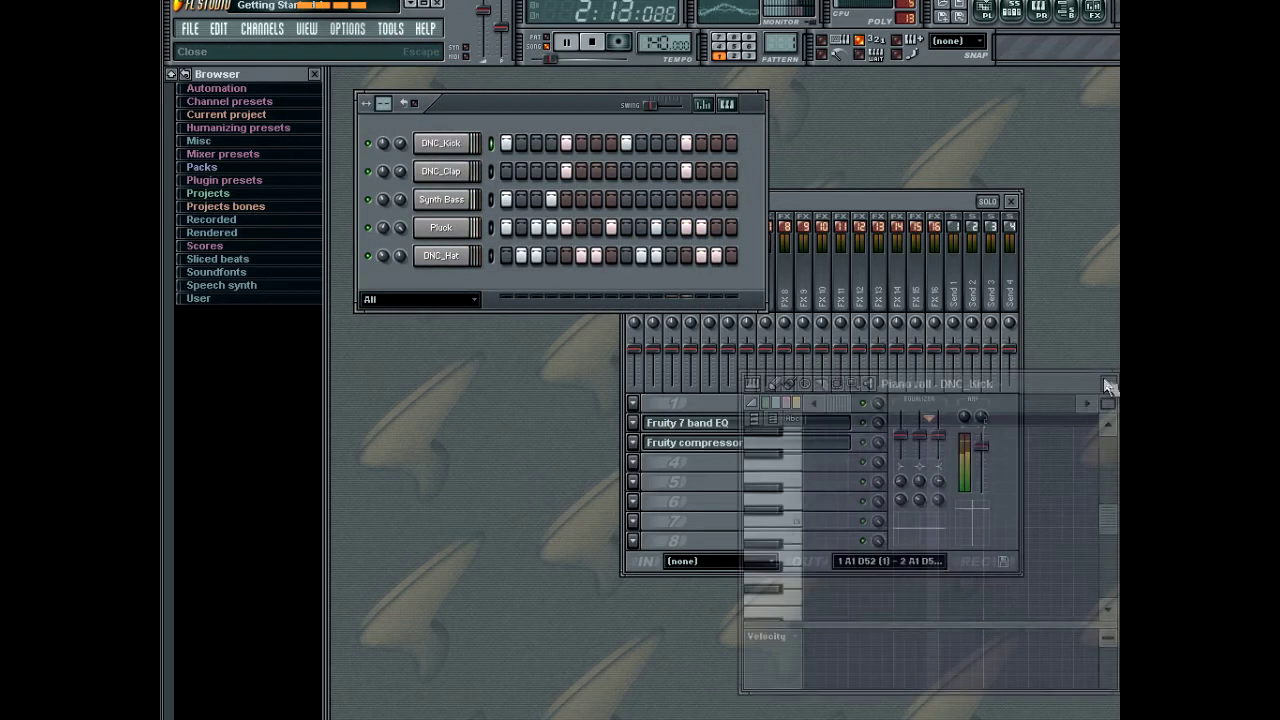
pyautogui.click(820, 197)
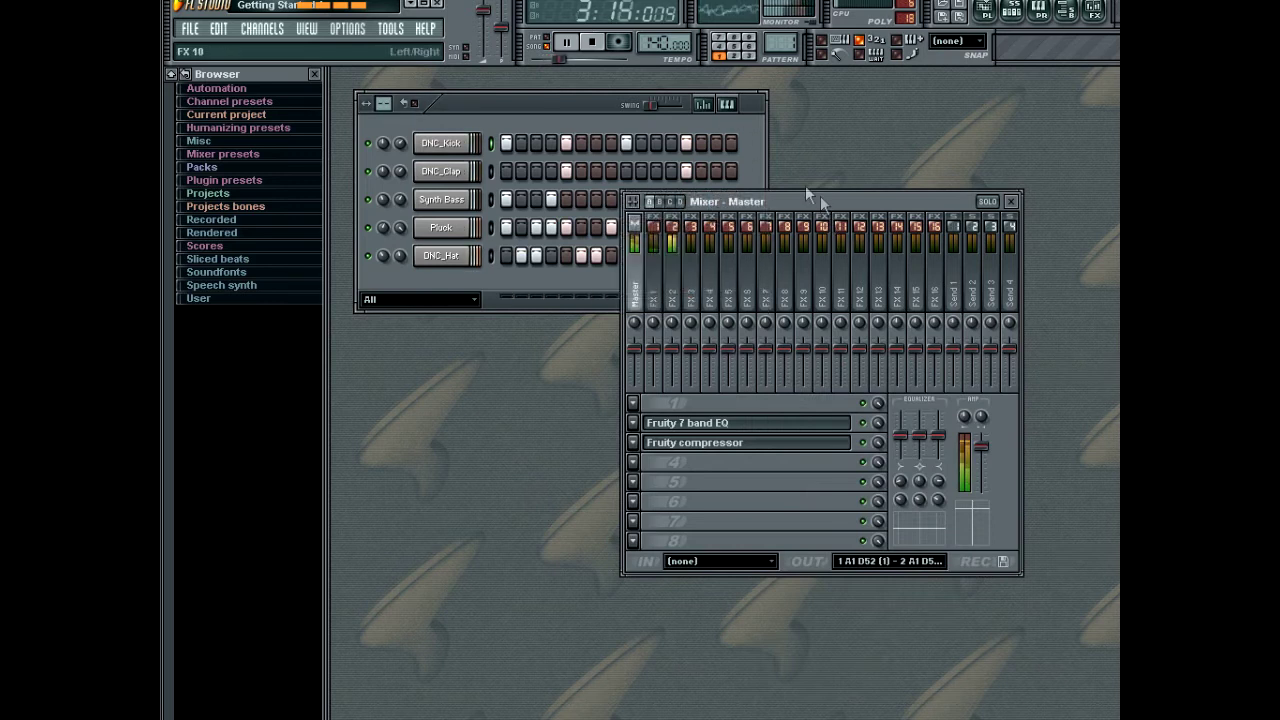
pyautogui.click(592, 42)
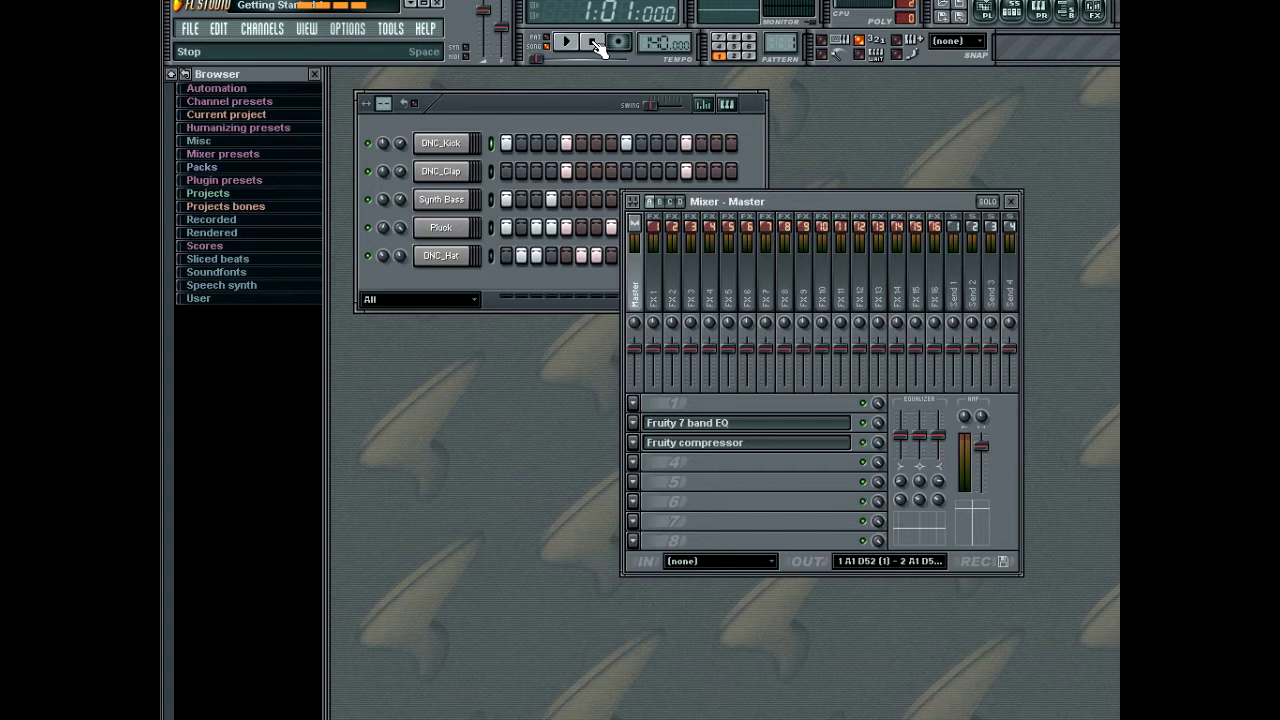
# Arm the Master output to record into the new WAV Getting Started 1_Master_7
pyautogui.moveTo(824, 198); pyautogui.dragTo(786, 209)
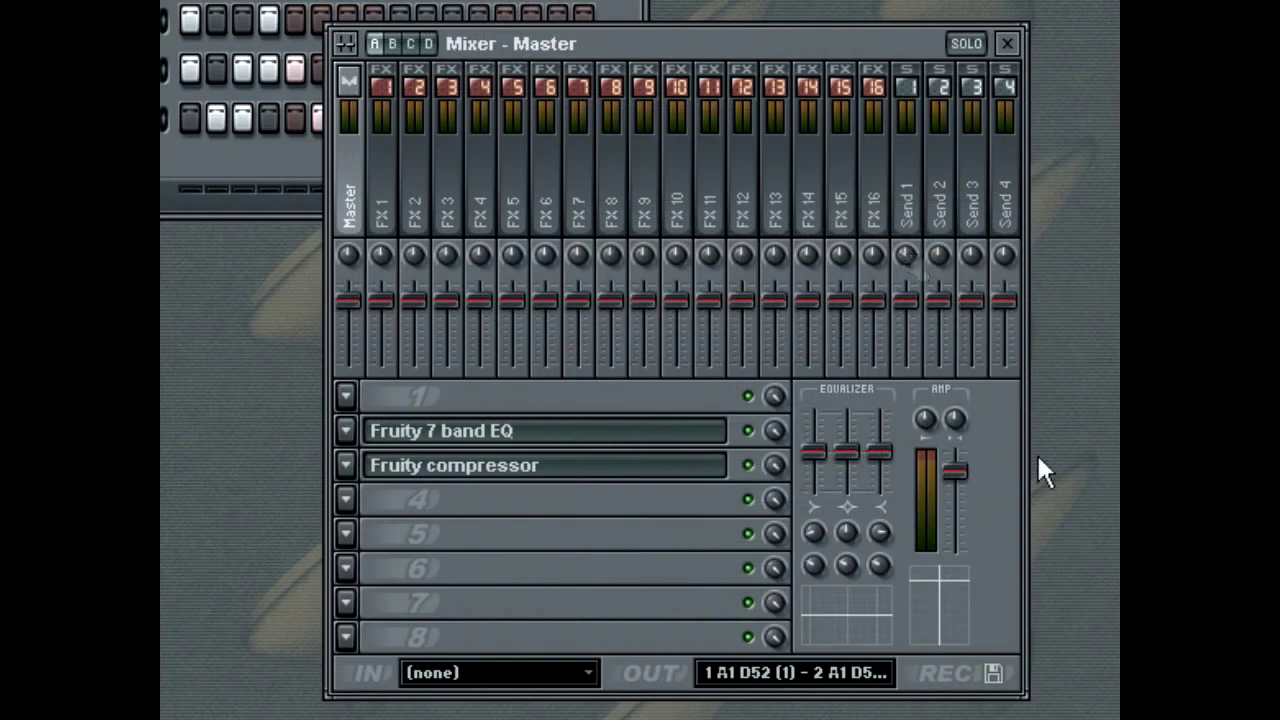
pyautogui.click(995, 673)
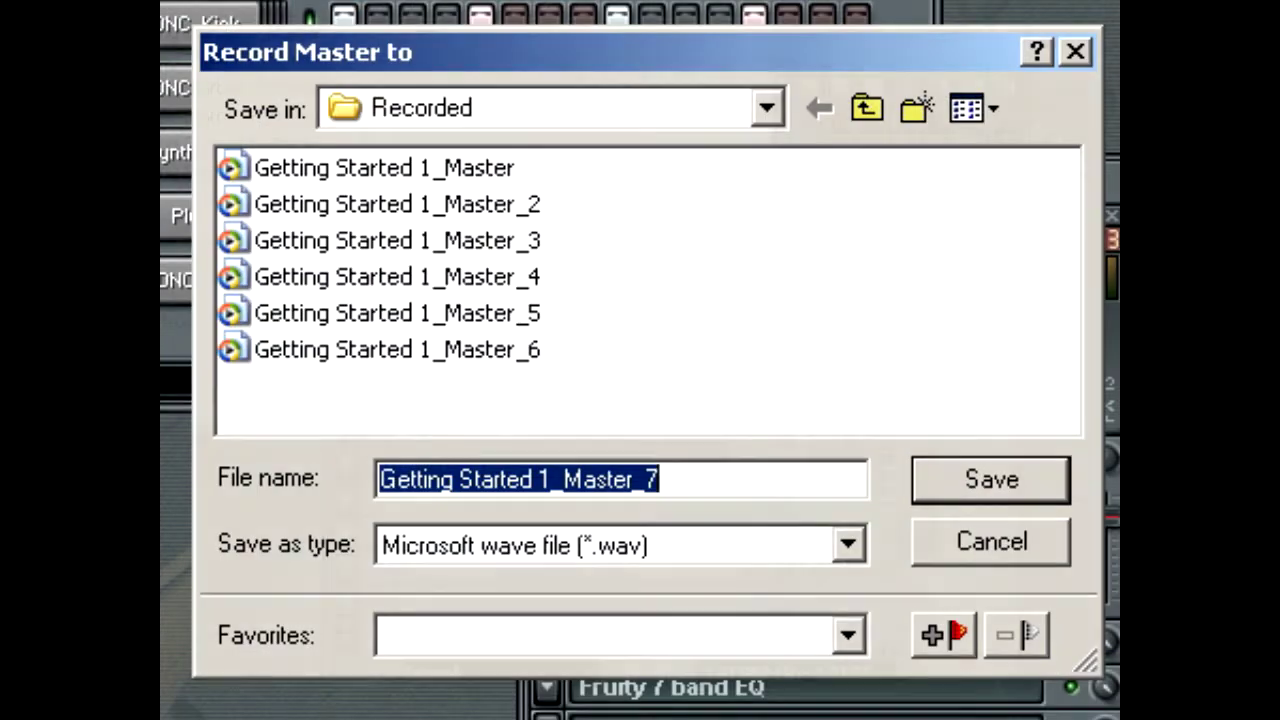
pyautogui.click(940, 474)
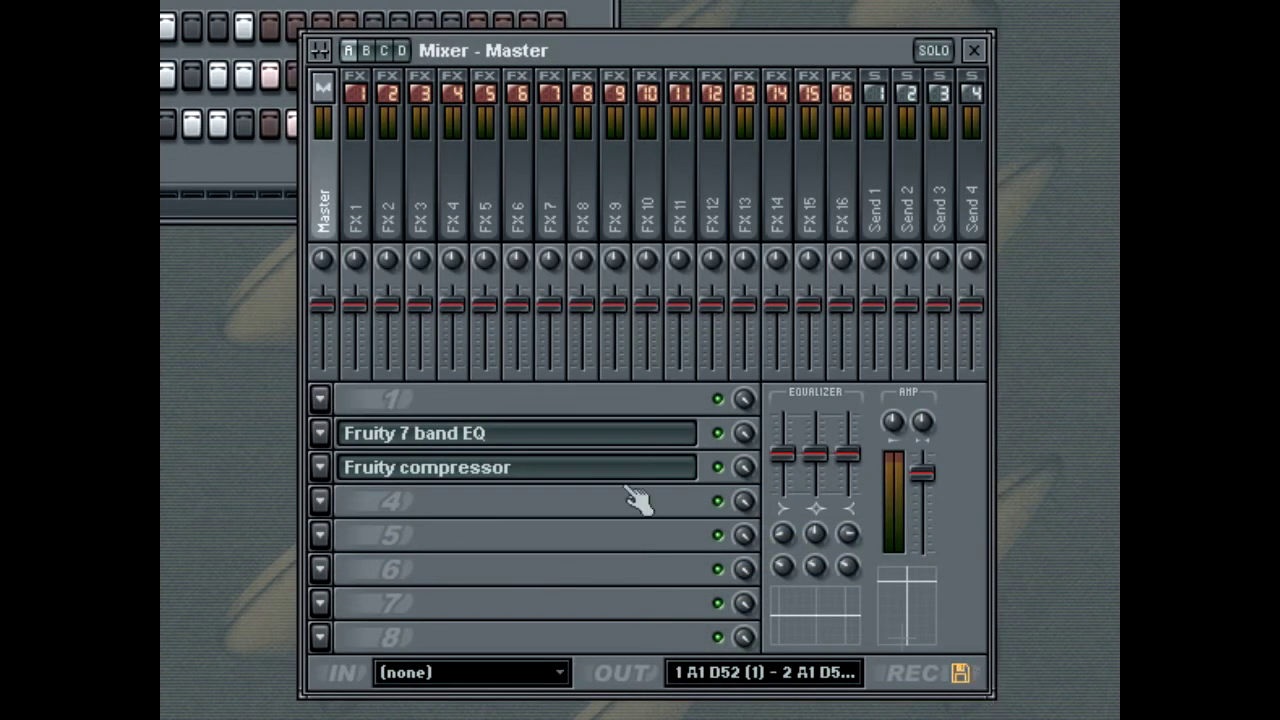
pyautogui.click(321, 50)
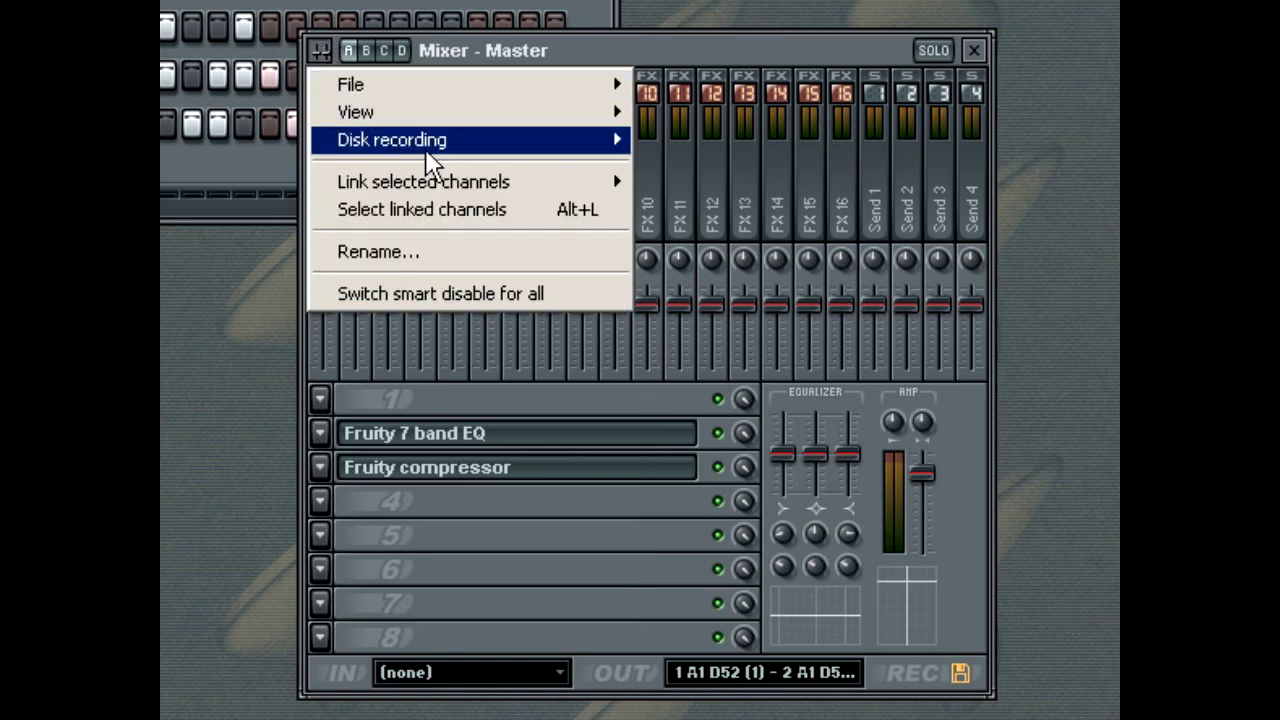
pyautogui.moveTo(392, 140)
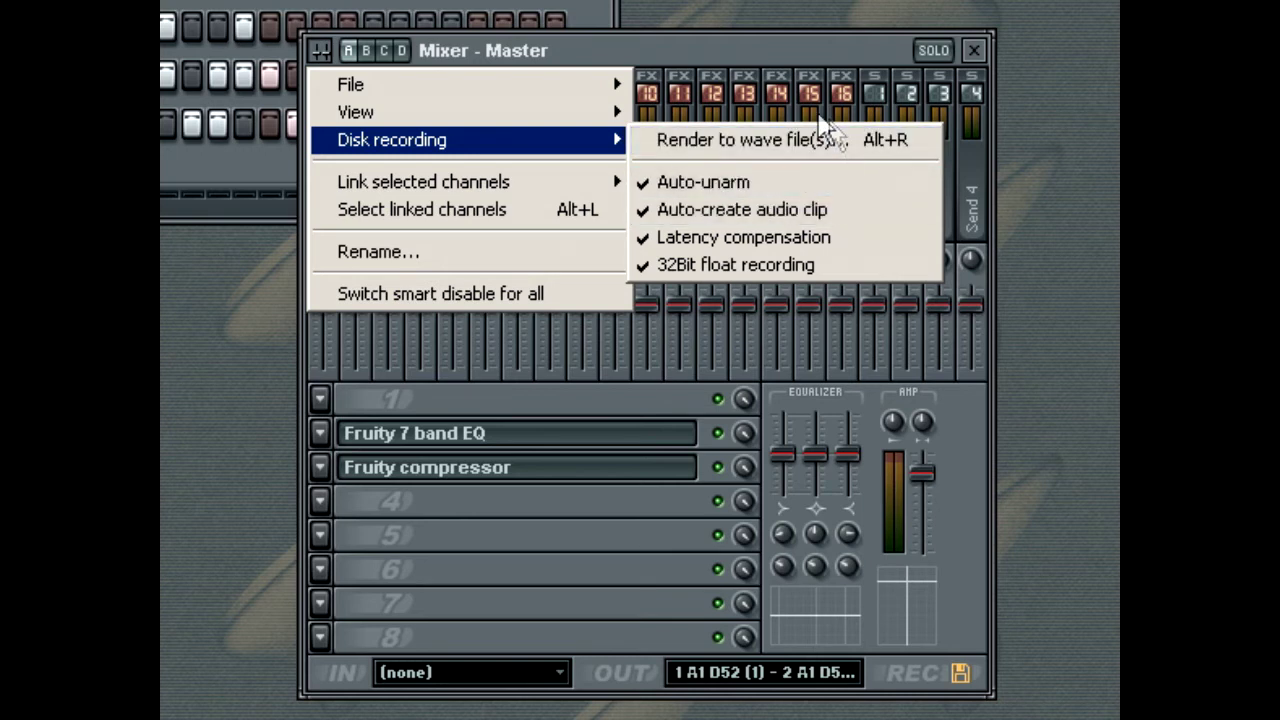
pyautogui.click(755, 57)
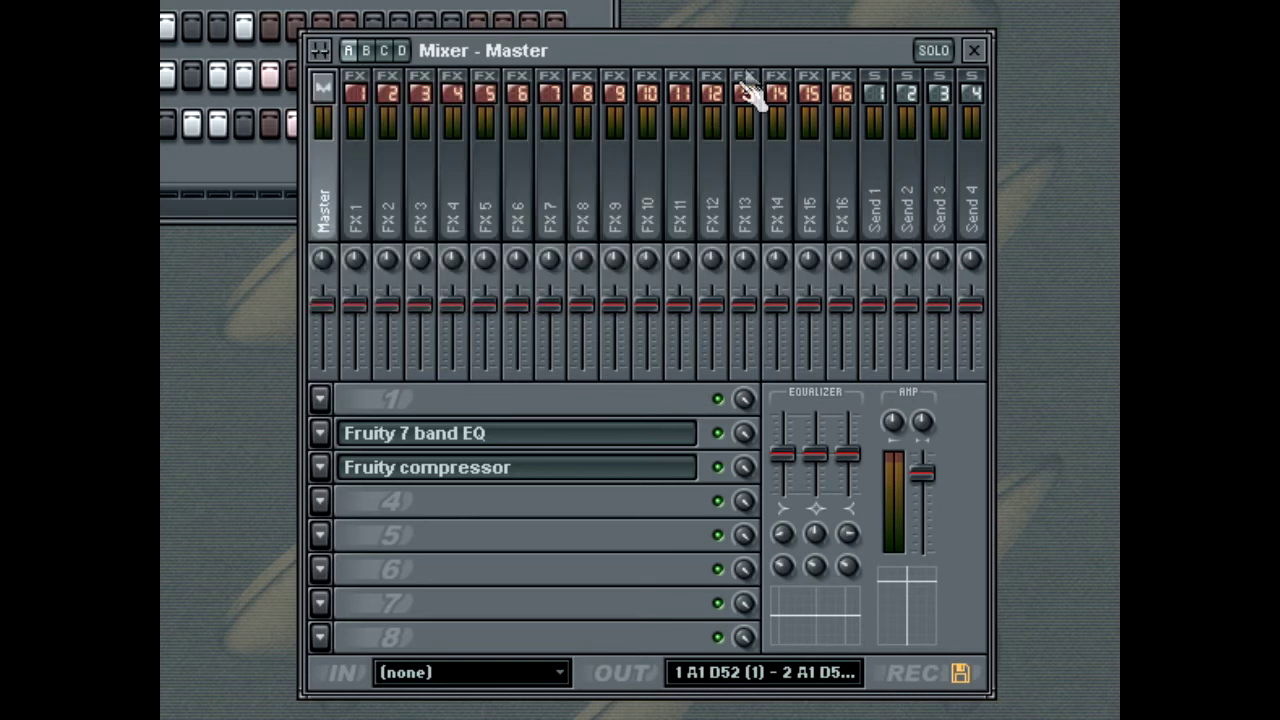
# Set master input to 5 A1 D52 (1) - 6 A1 D52 (1) and record one song pass
pyautogui.click(540, 685)
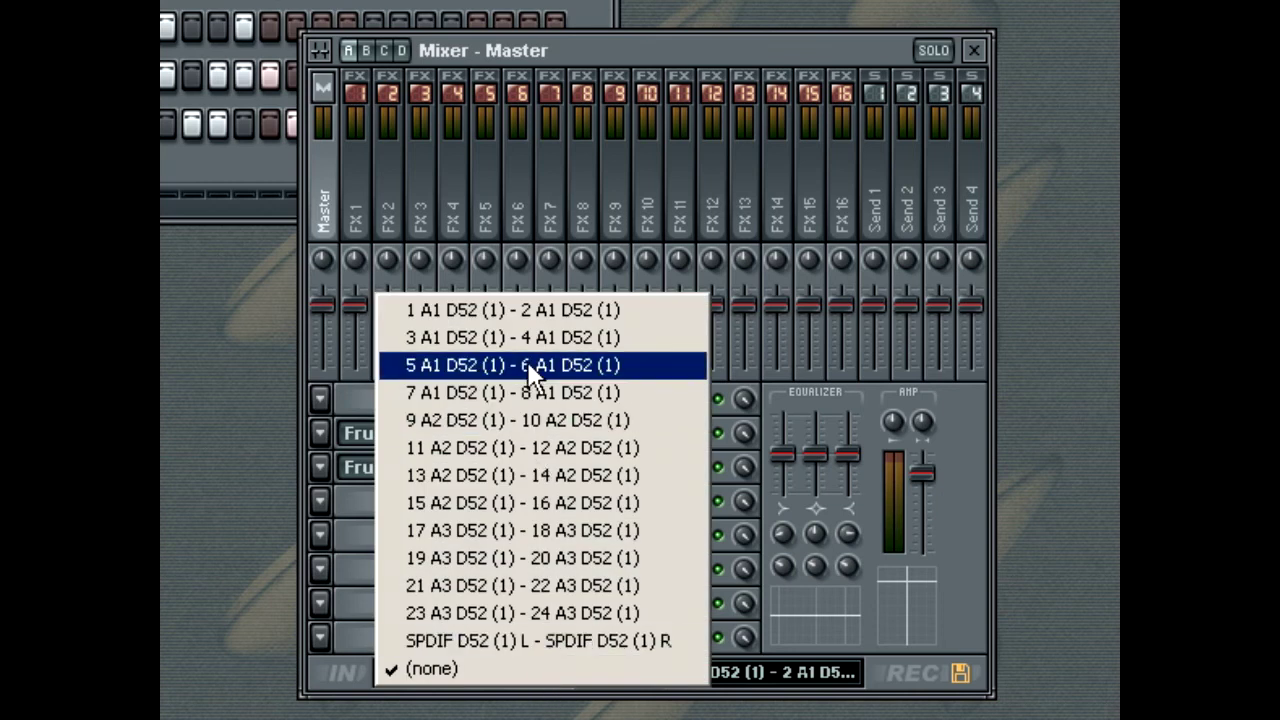
pyautogui.click(528, 366)
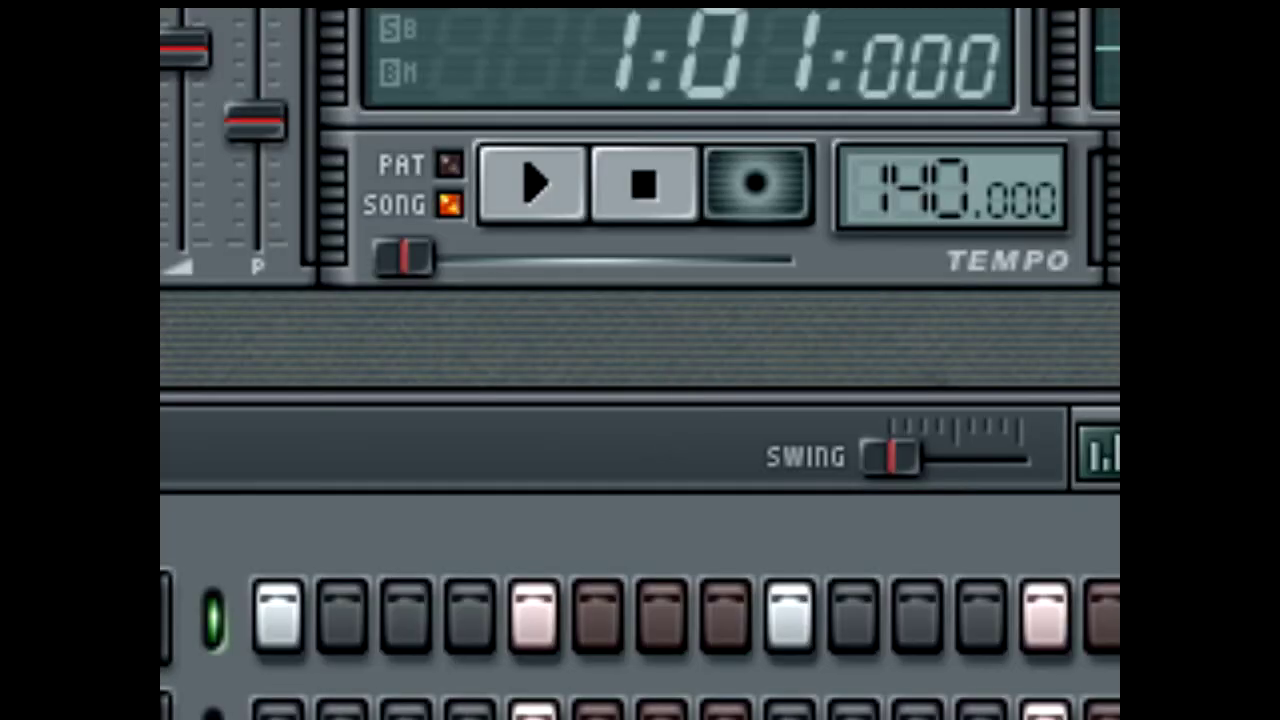
pyautogui.click(780, 207)
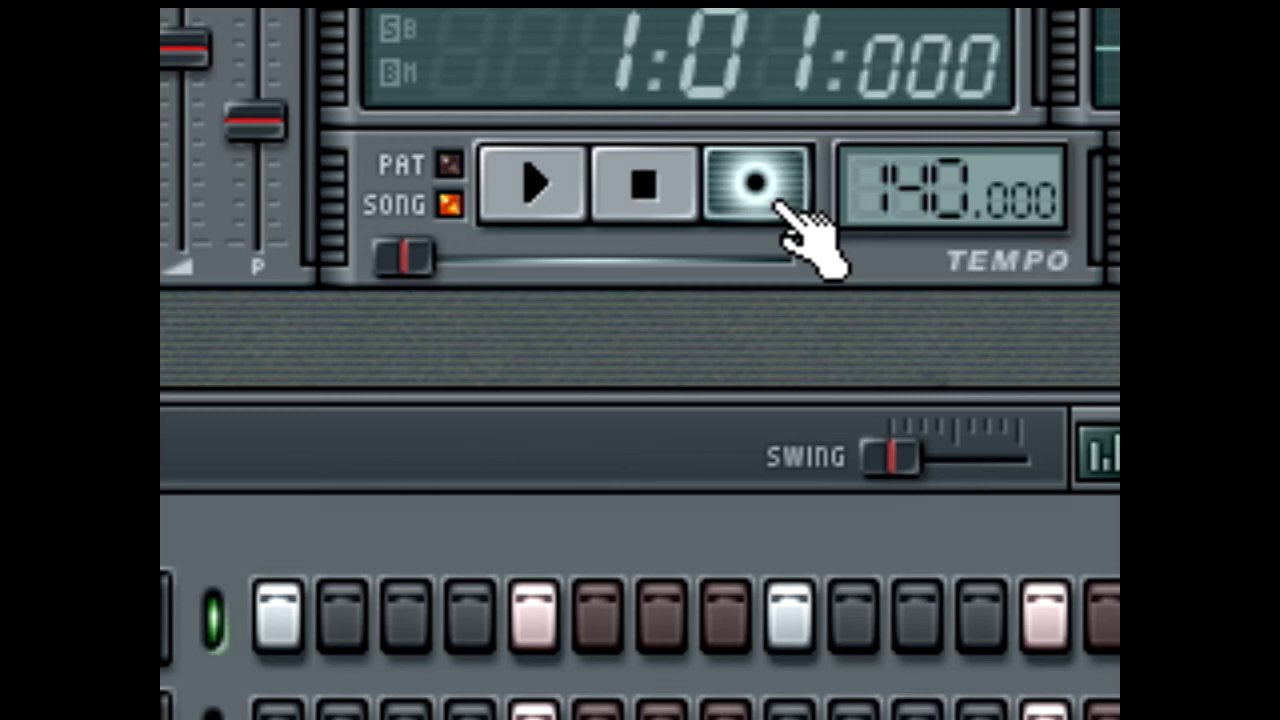
pyautogui.click(527, 180)
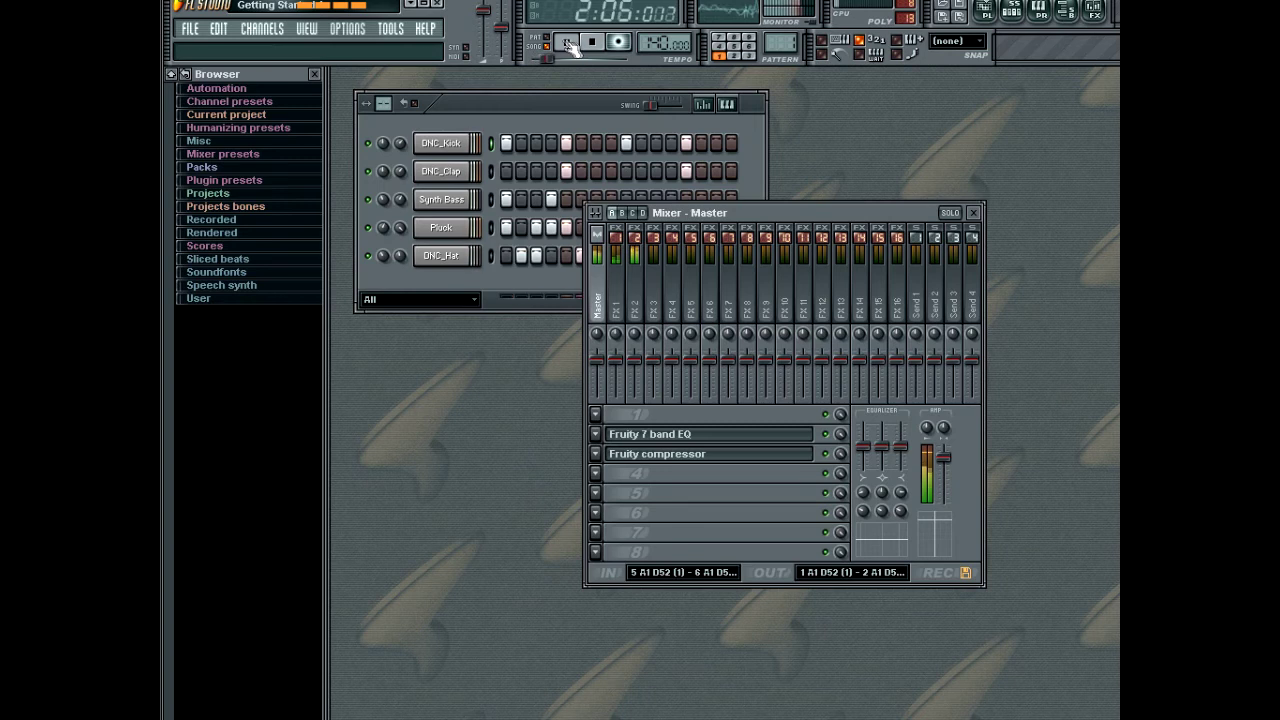
pyautogui.click(592, 45)
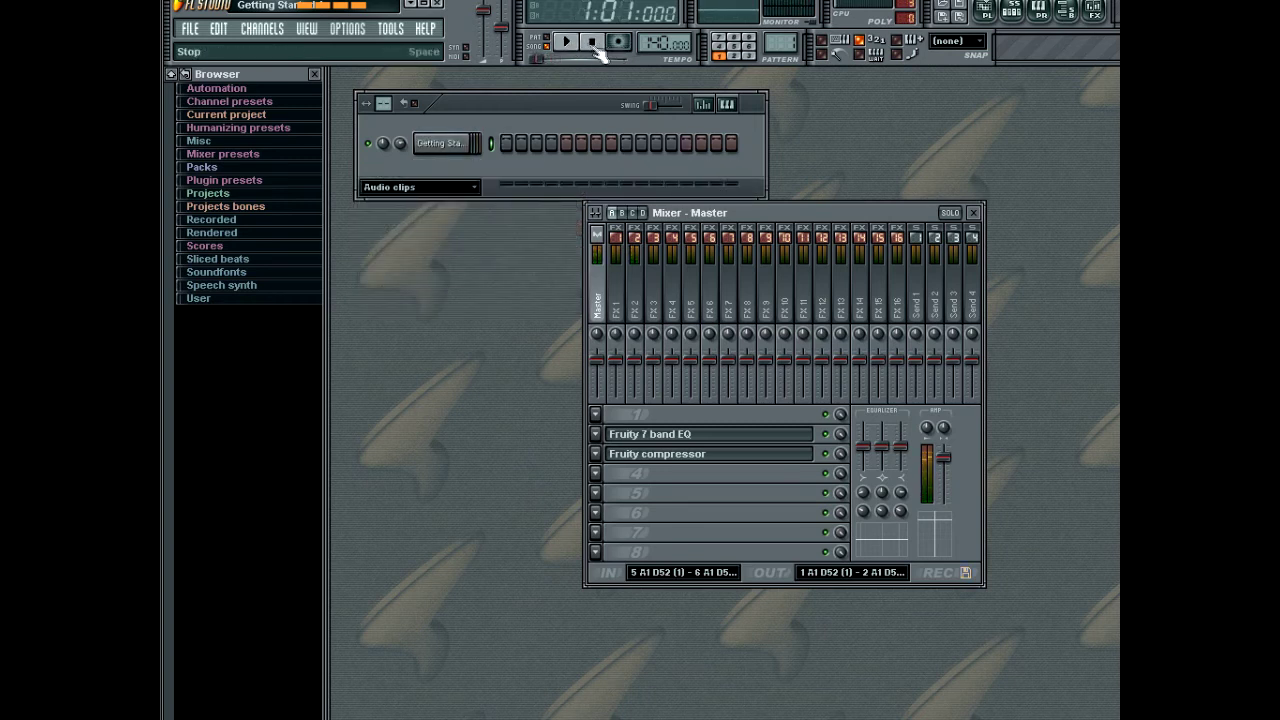
# Reset master input to (none), play back the recording, and filter the channel rack to All
pyautogui.click(720, 571)
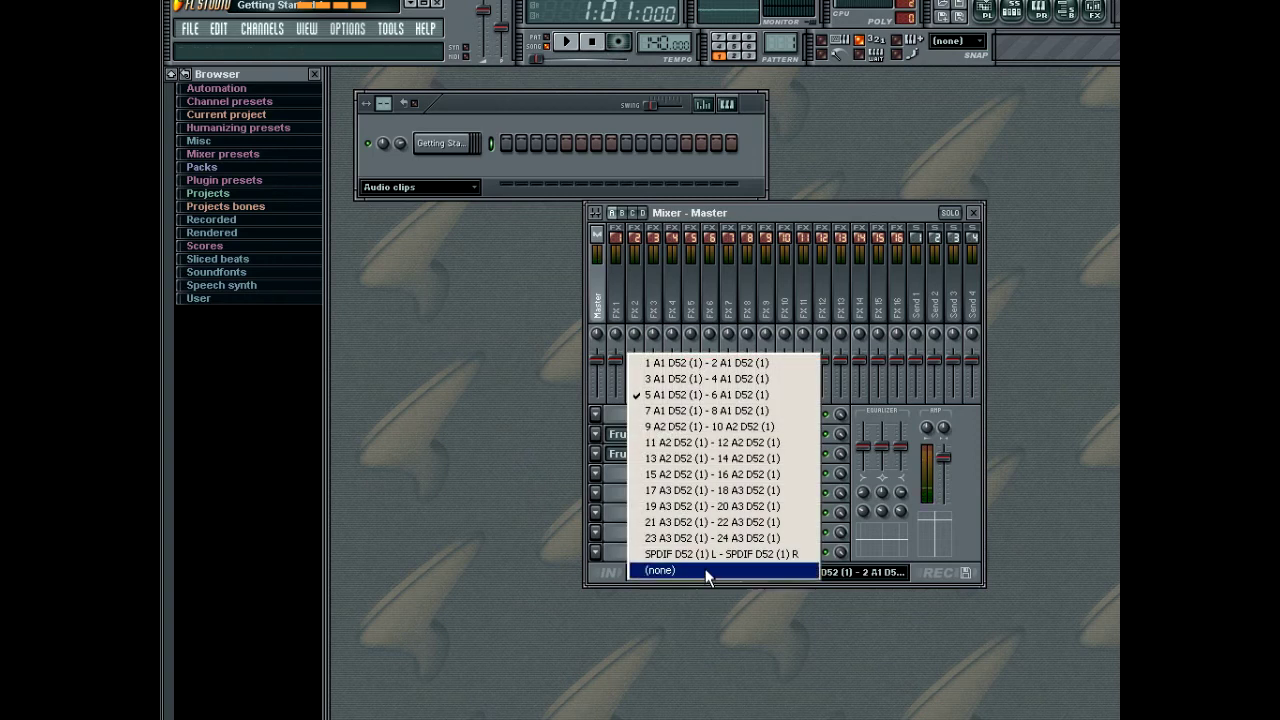
pyautogui.click(705, 570)
pyautogui.click(567, 42)
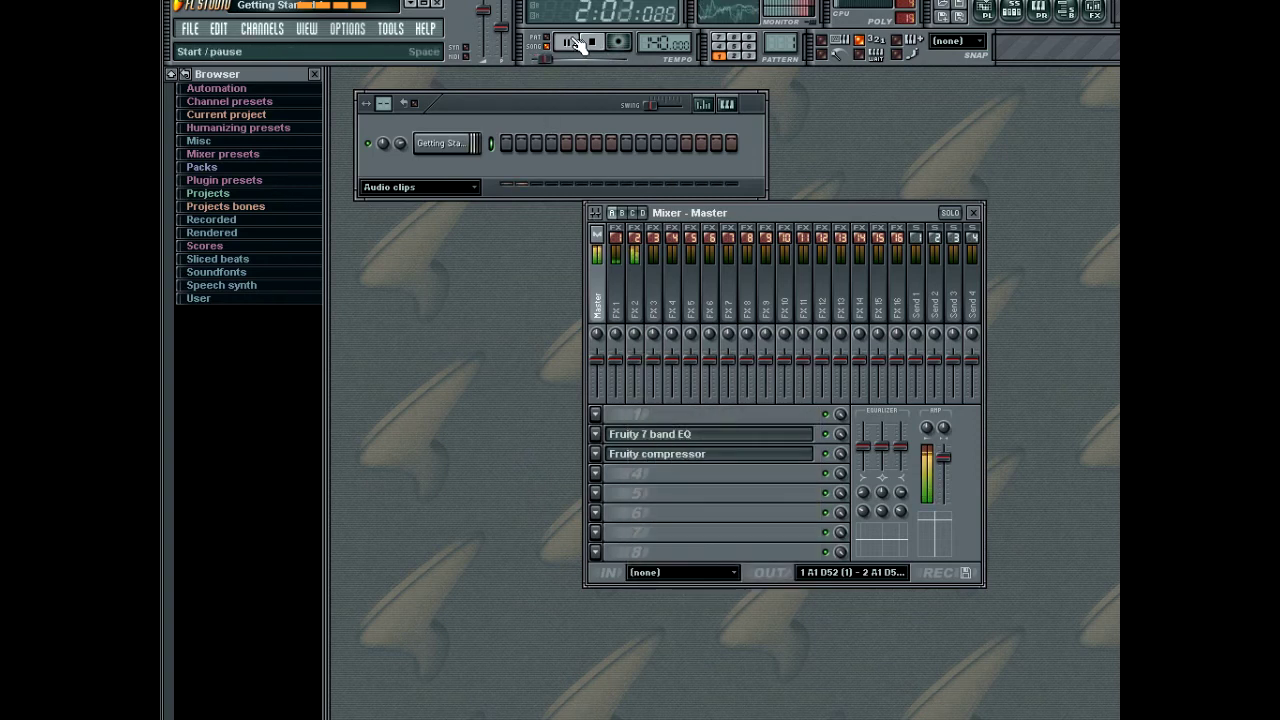
pyautogui.click(591, 42)
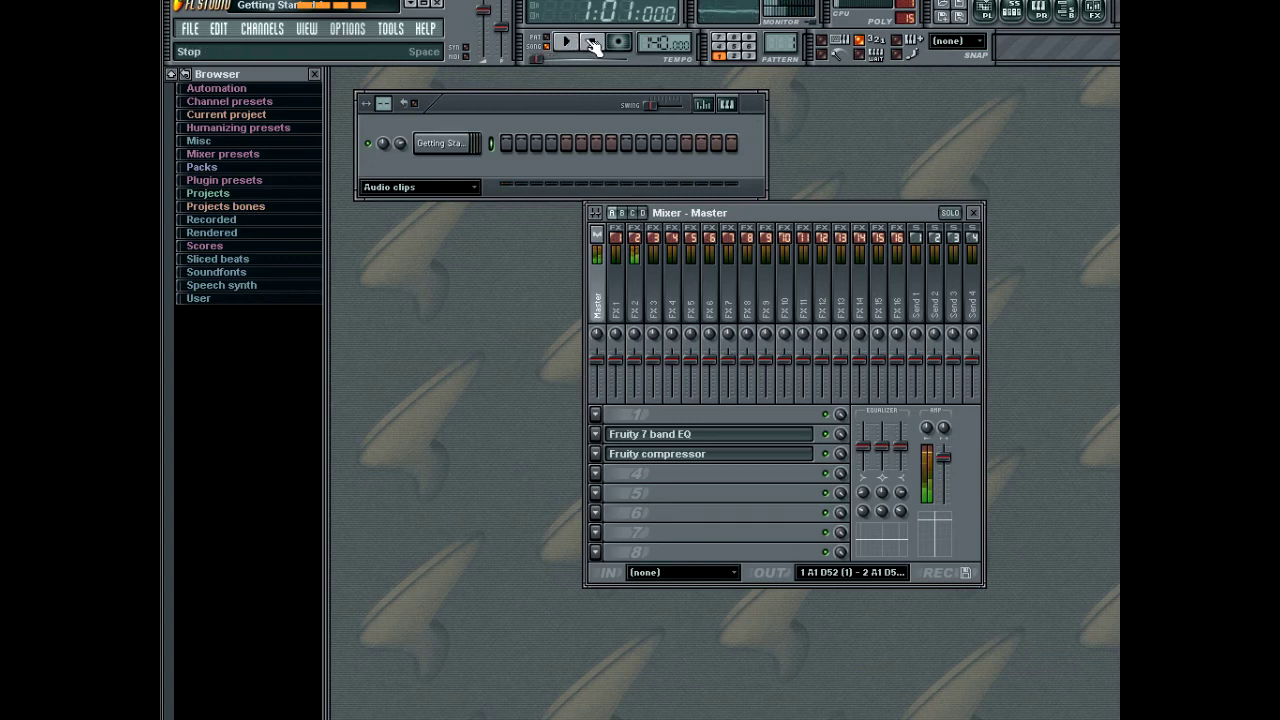
pyautogui.click(474, 188)
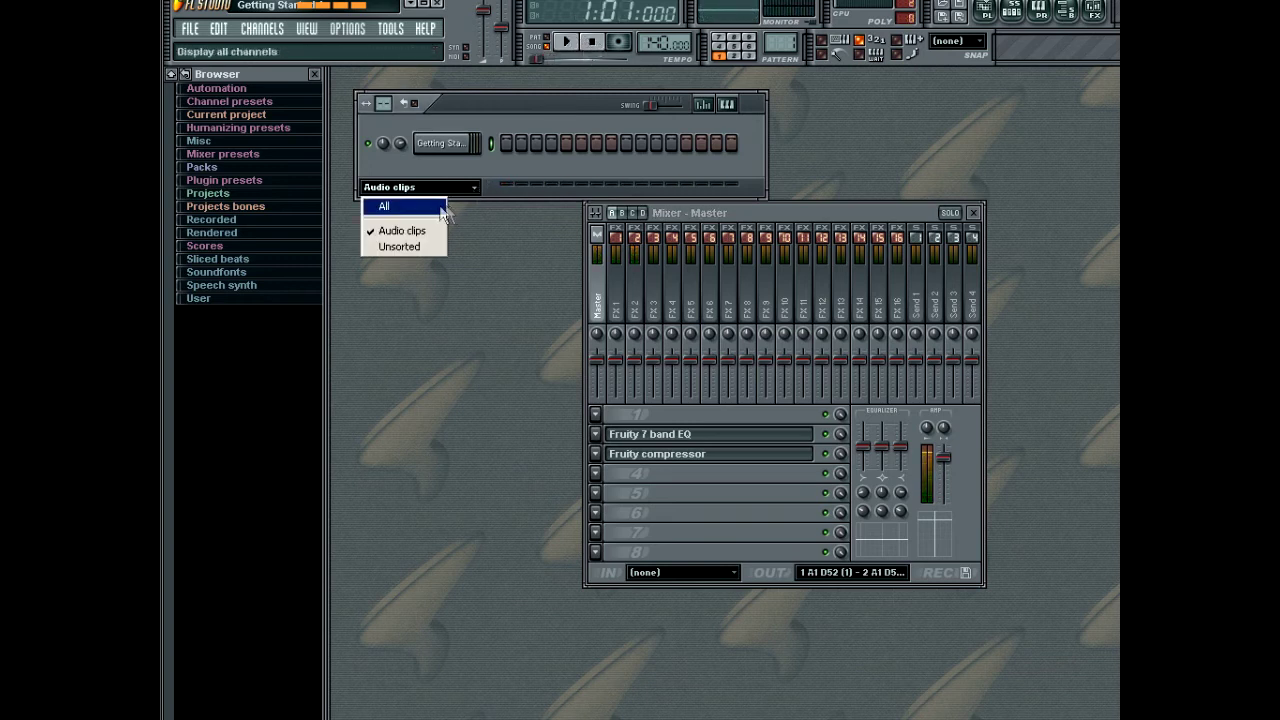
pyautogui.click(380, 203)
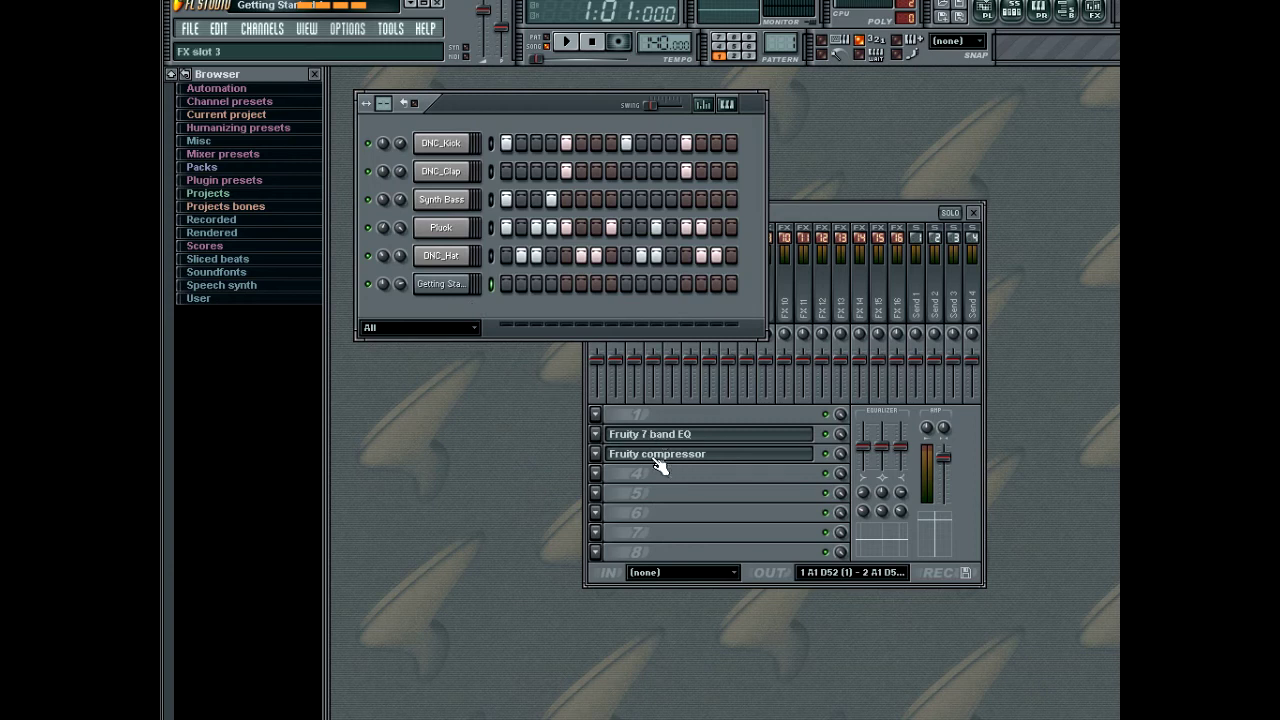
# Open the Getting Started 1_Master_7.wav channel settings and move the window left
pyautogui.click(441, 284)
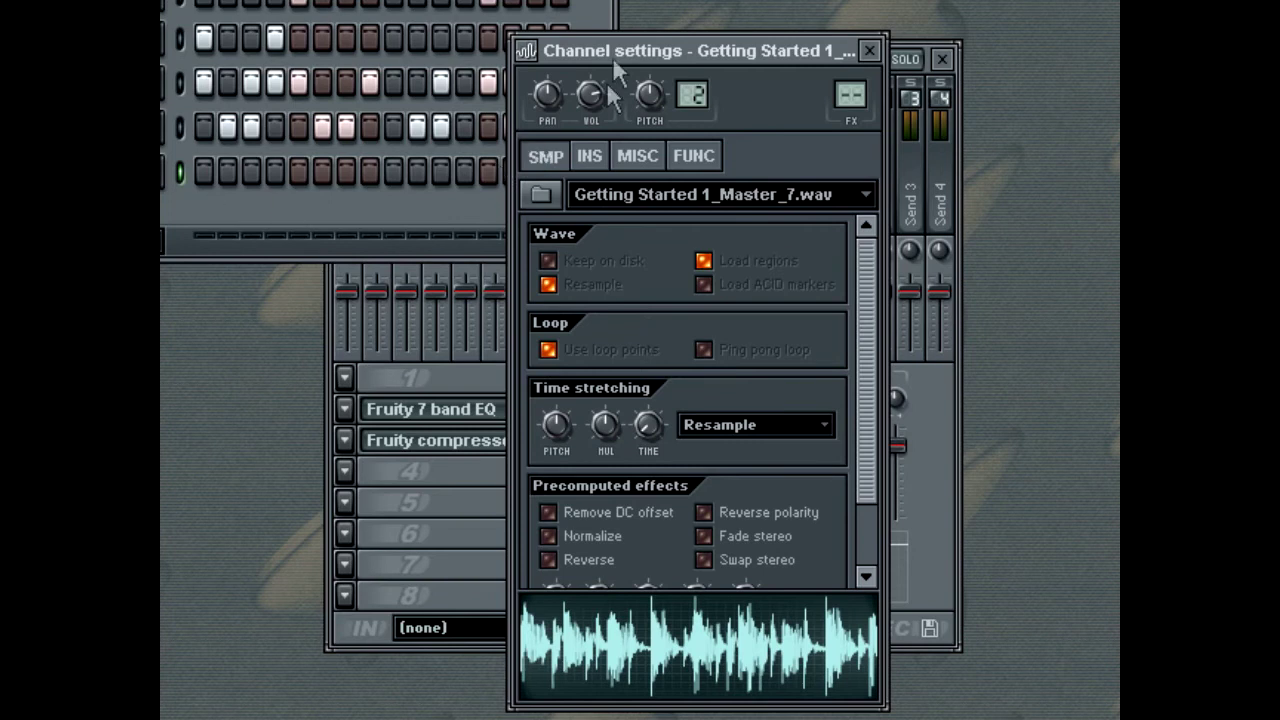
pyautogui.moveTo(612, 50); pyautogui.dragTo(522, 49)
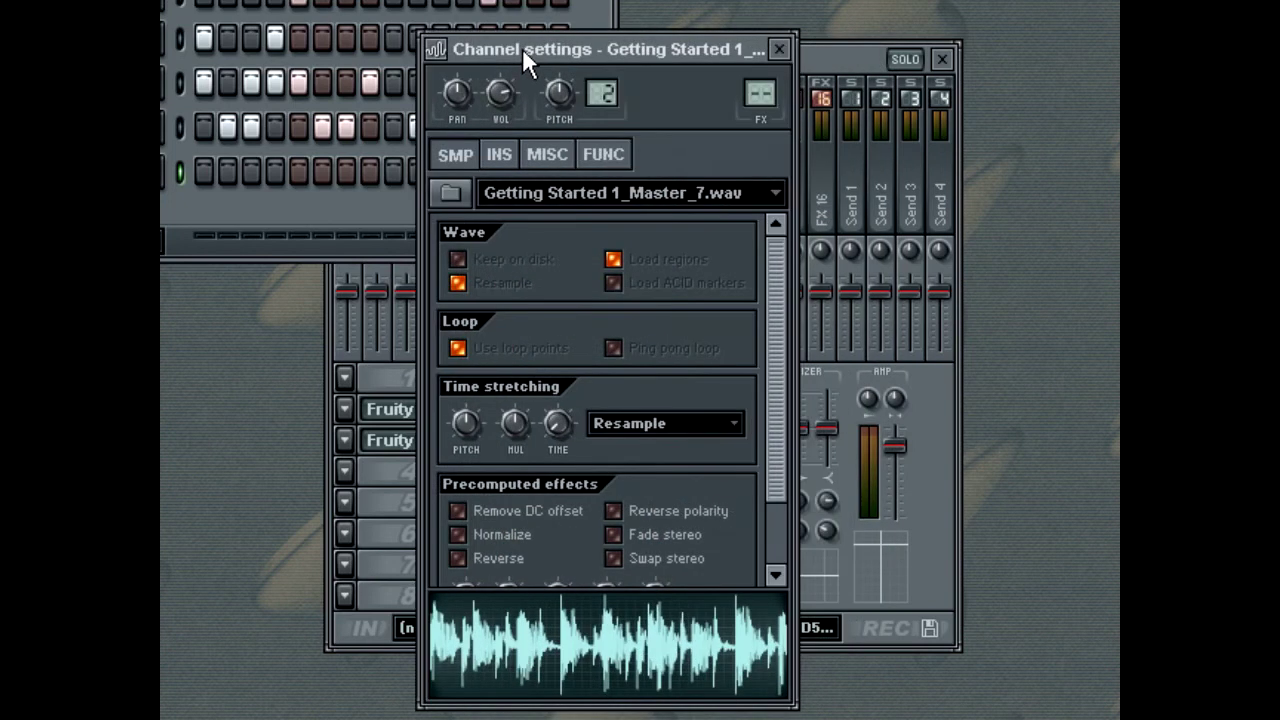